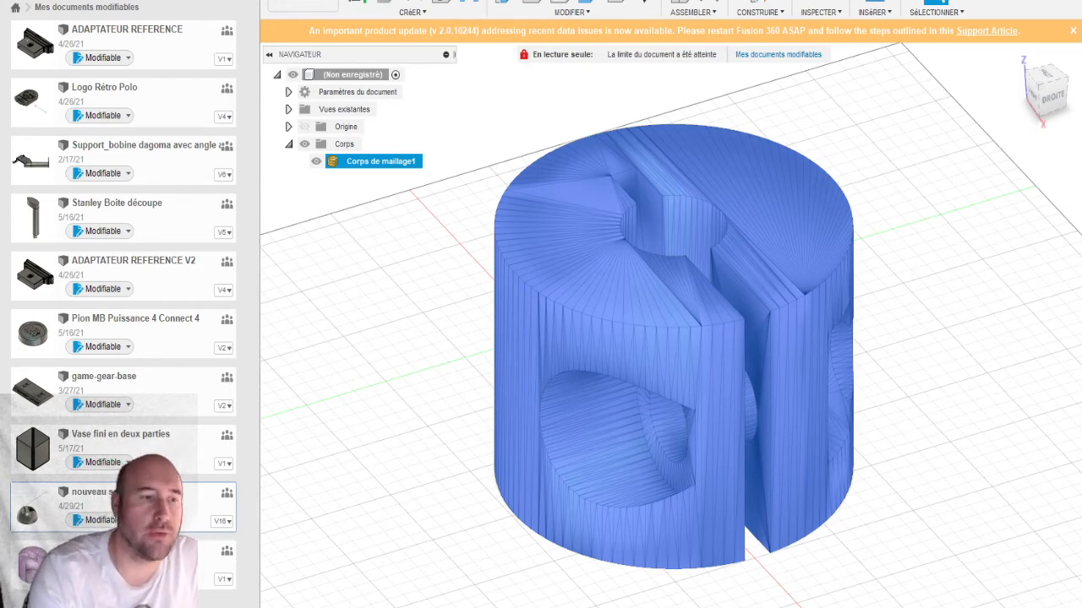
left_click_drag(0, 363, 178, 144)
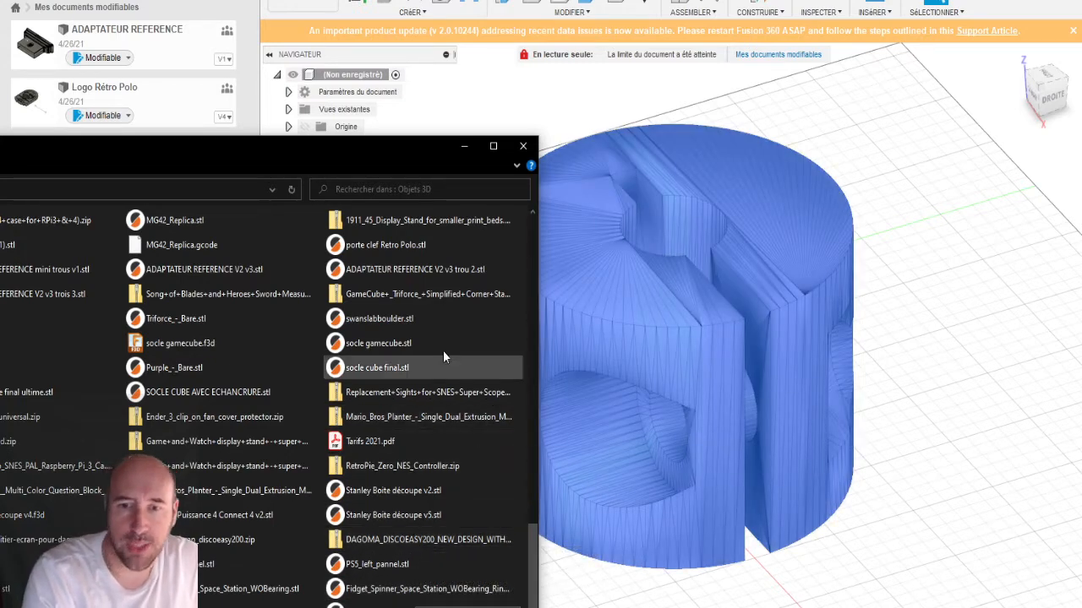
left_click_drag(411, 153, 0, 169)
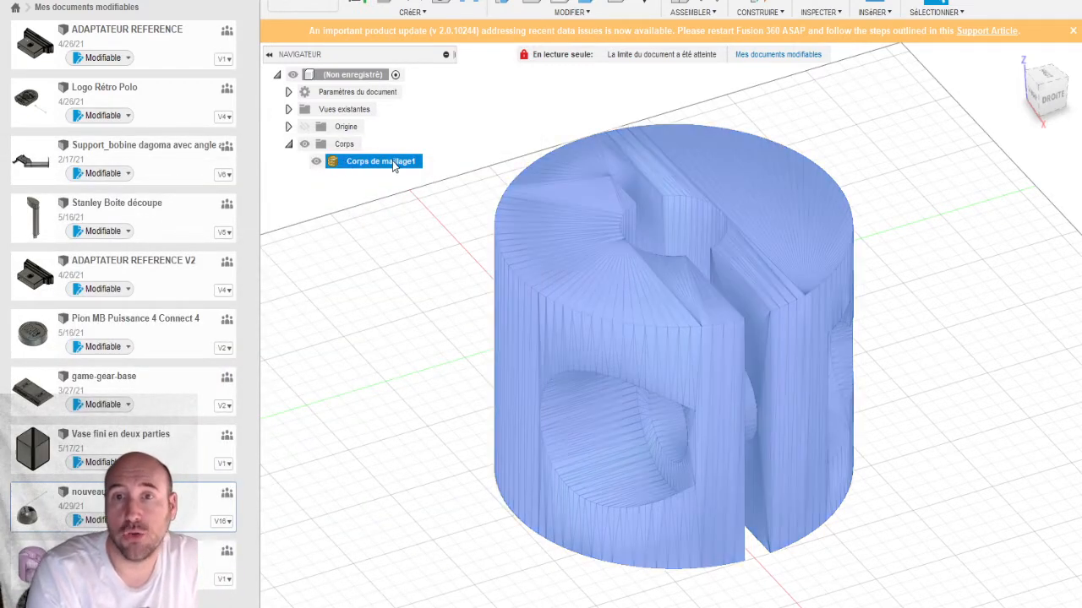
mouse_move(1048, 98)
left_mouse_down()
mouse_move(1036, 30)
mouse_move(1066, 49)
left_mouse_up()
left_click_drag(809, 49, 809, 130)
mouse_move(1036, 93)
left_mouse_down()
mouse_move(1026, 36)
mouse_move(1006, 17)
mouse_move(951, 1)
mouse_move(921, 89)
mouse_move(955, 131)
mouse_move(1029, 99)
left_mouse_up()
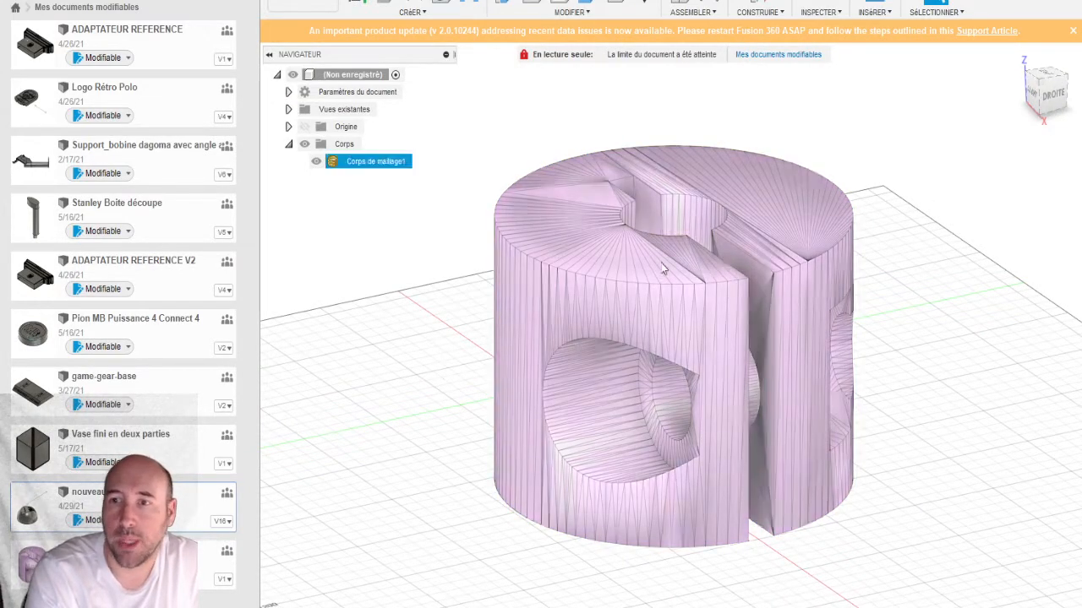
left_click(1052, 84)
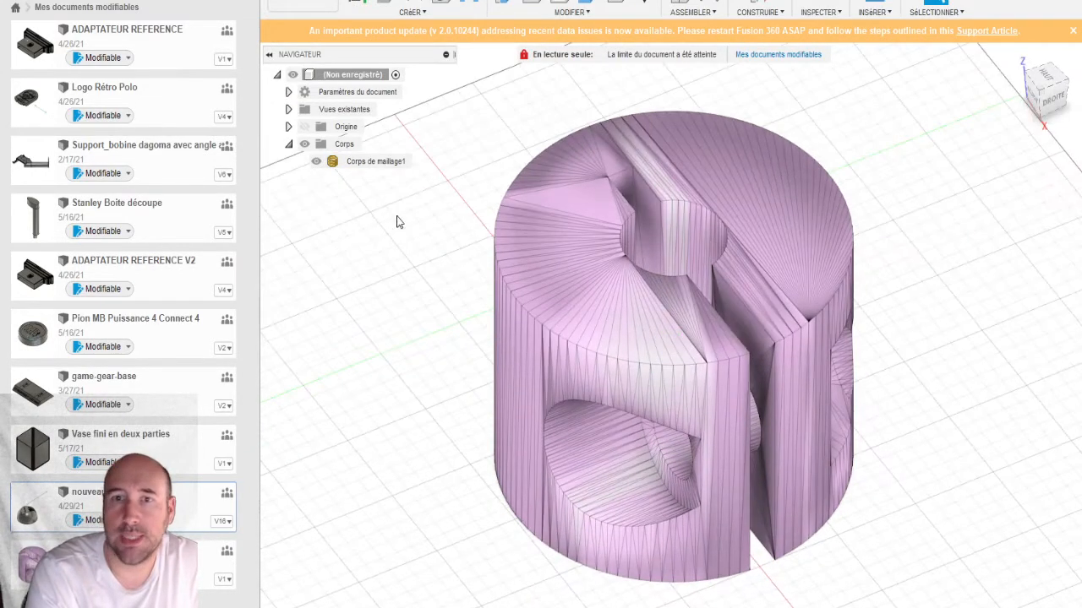
Step: Convert the mesh body Corps de maillage1 to BRep, with the operation set to Nouveau corps
left_click(377, 166)
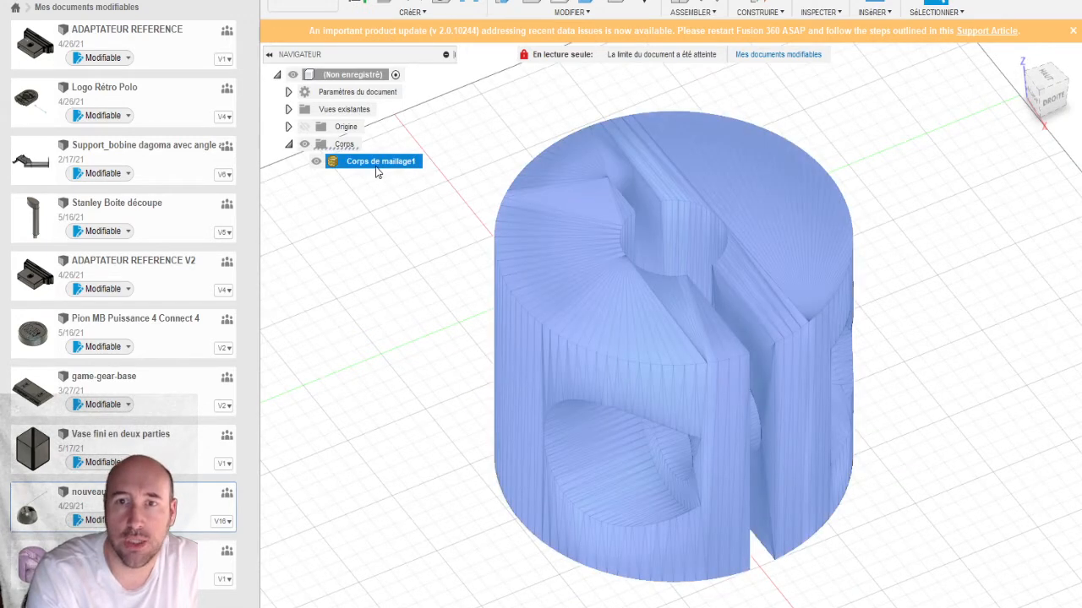
right_click(373, 166)
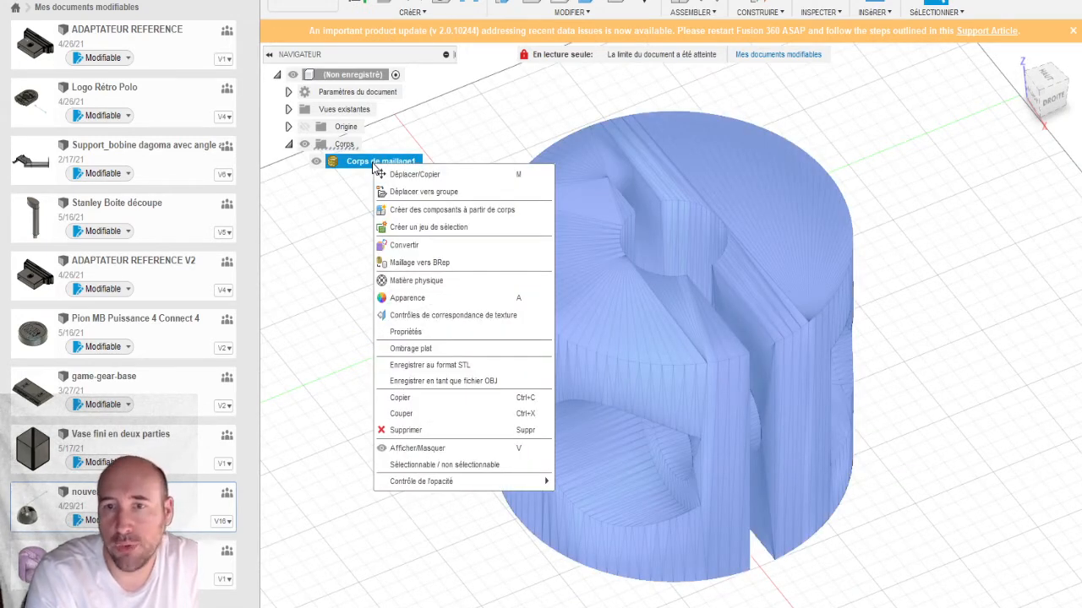
left_click(411, 263)
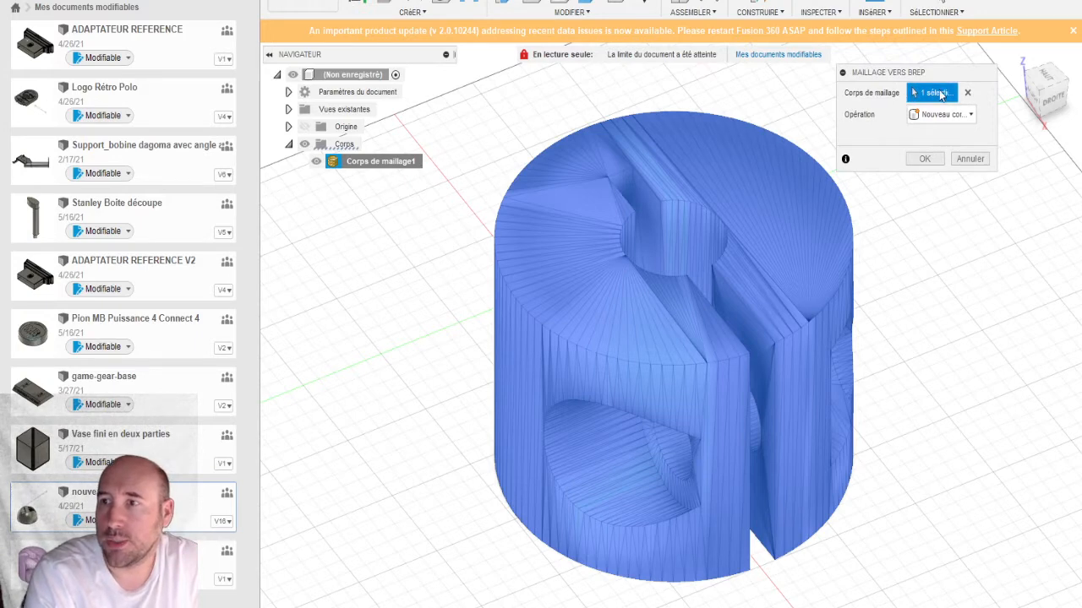
left_click(763, 182)
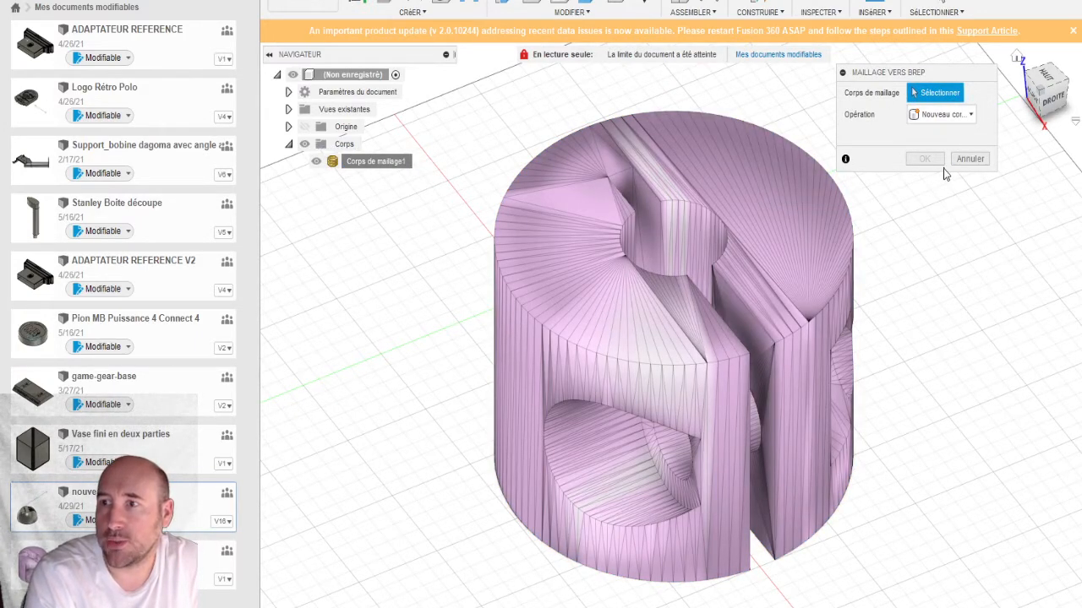
left_click(940, 119)
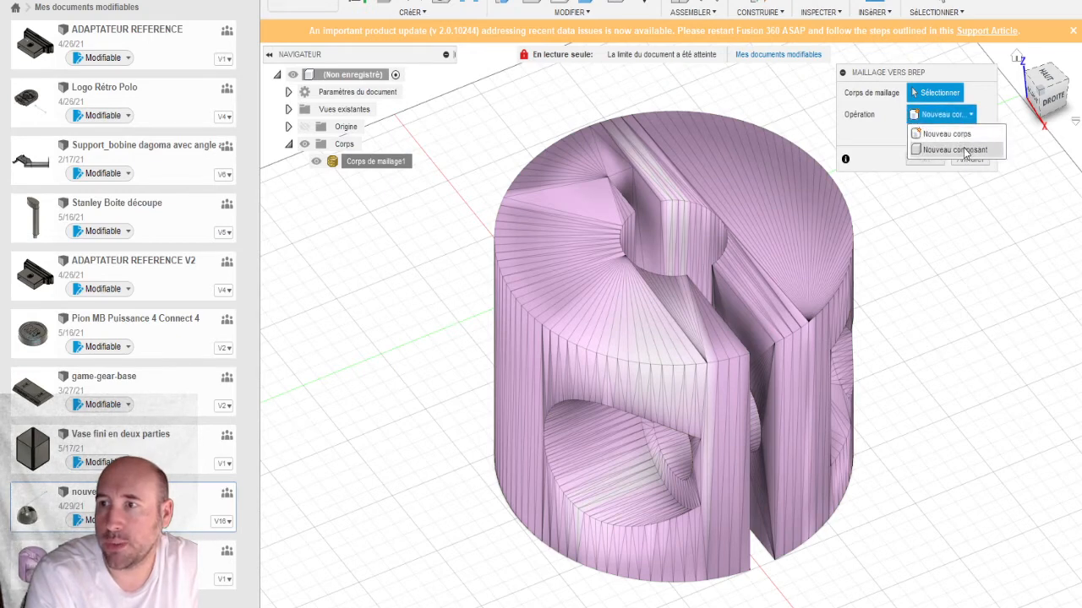
left_click(963, 139)
left_click(942, 115)
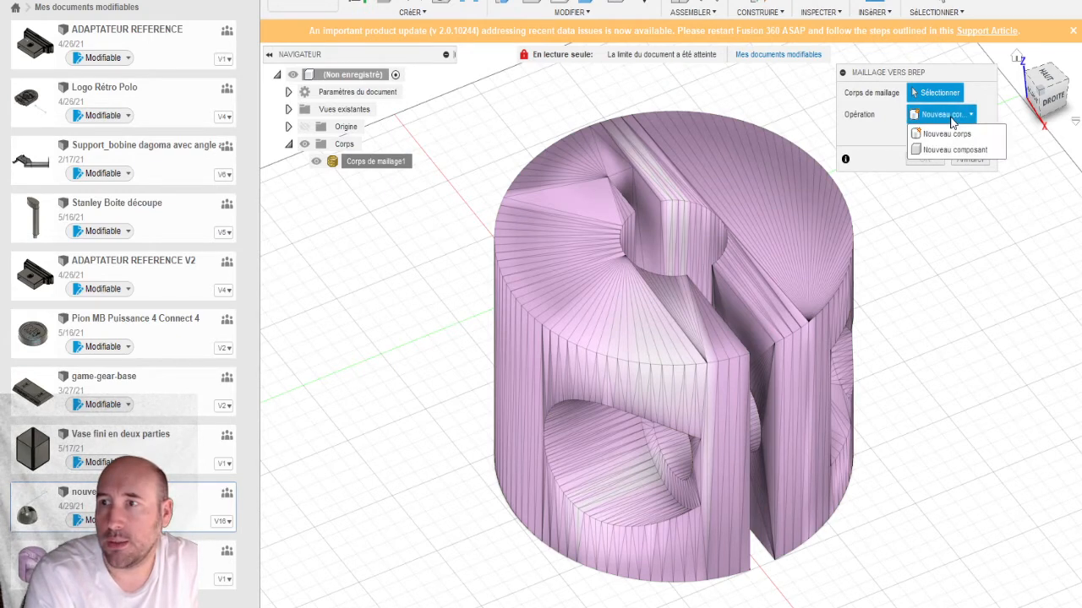
left_click(936, 94)
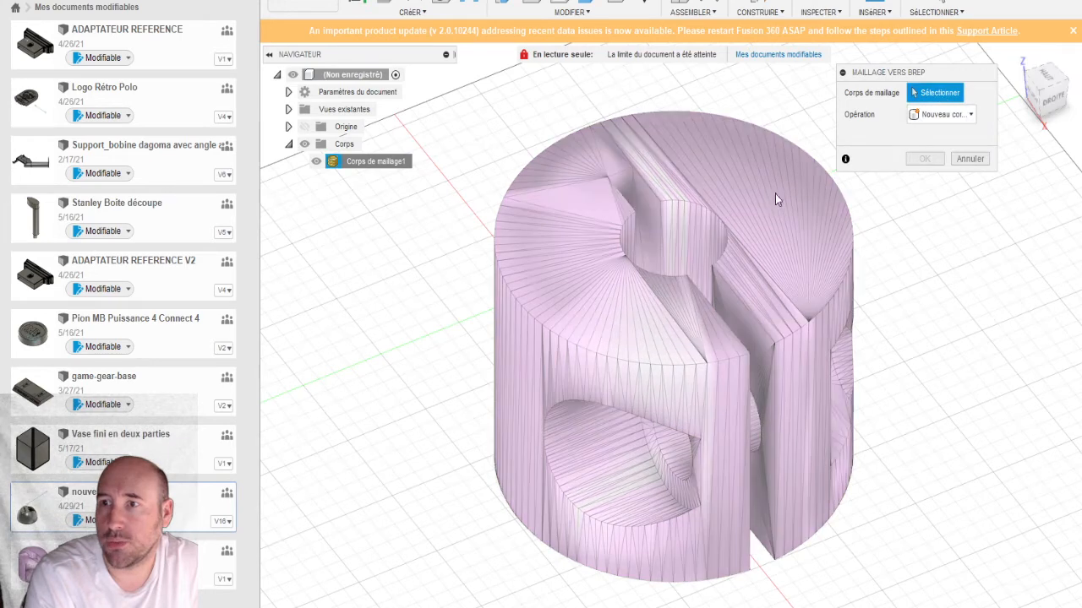
left_click(768, 198)
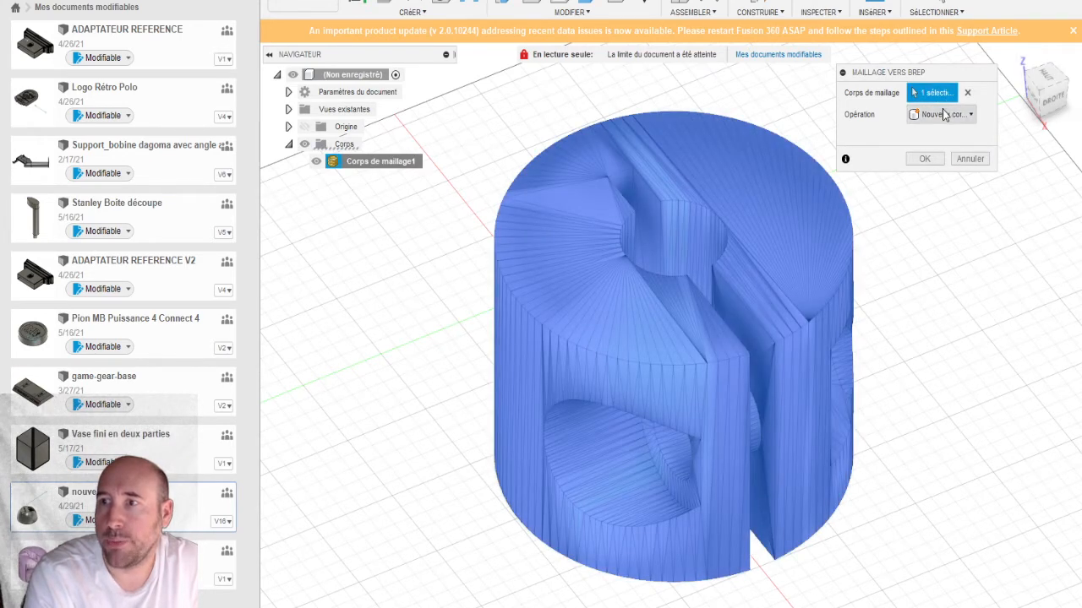
left_click(944, 115)
left_click(946, 133)
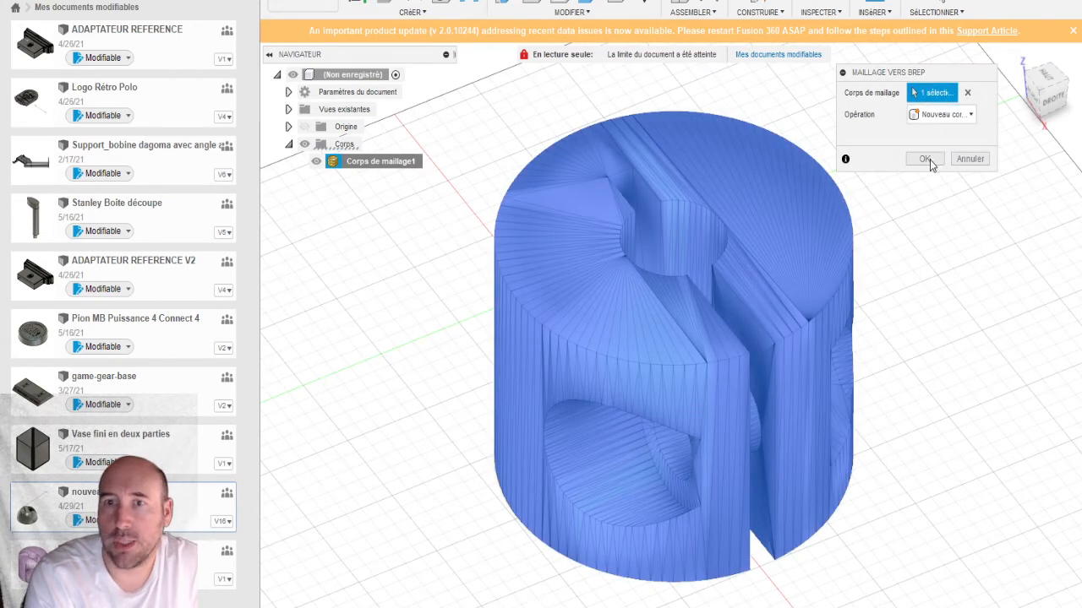
left_click(929, 160)
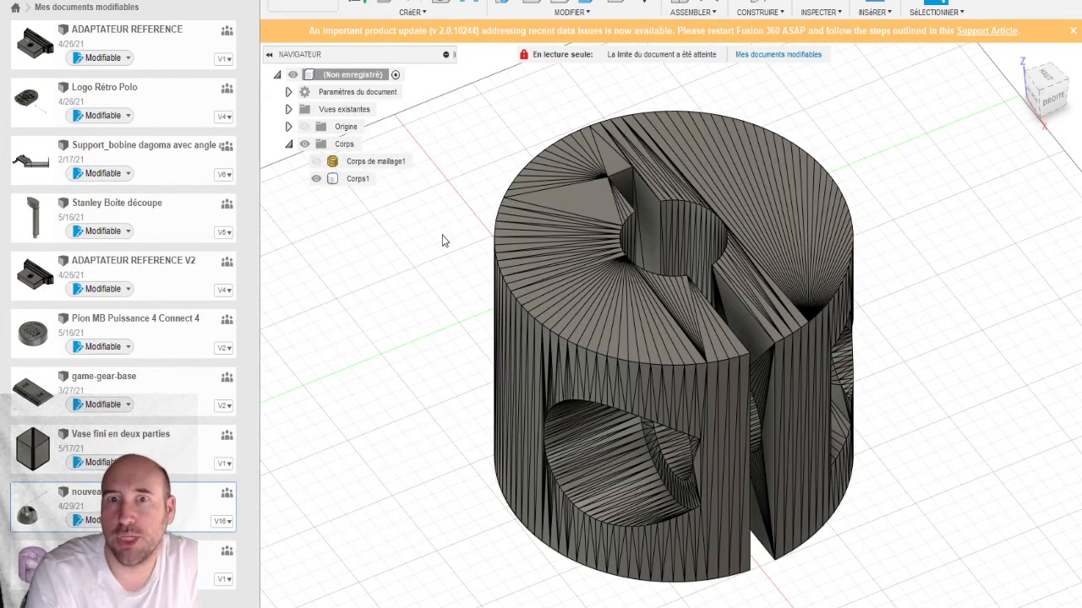
Step: Compare the converted solid body with the original mesh by showing each one alone and viewing it from several angles
left_click(324, 162)
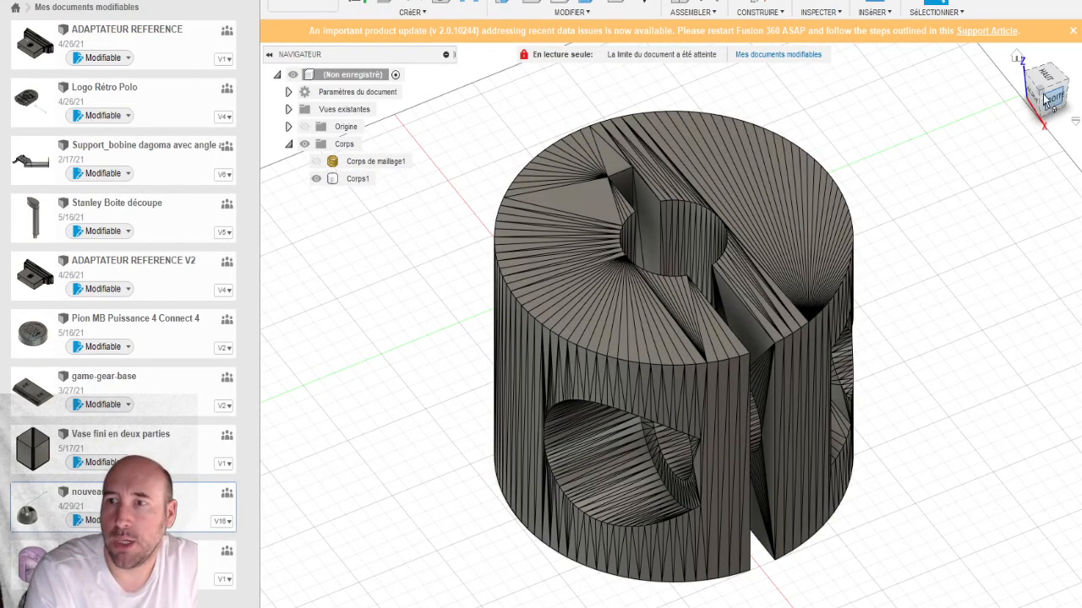
mouse_move(1046, 99)
left_mouse_down()
mouse_move(1041, 9)
mouse_move(1053, 90)
left_mouse_up()
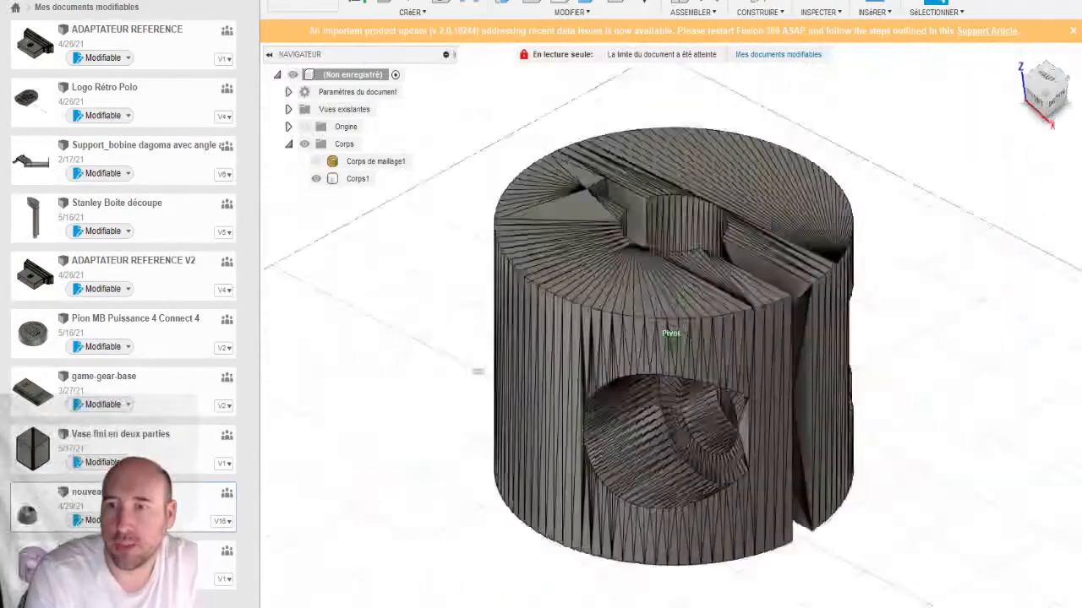
mouse_move(478, 372)
middle_mouse_down("shift")
mouse_move(507, 184)
mouse_move(505, 339)
mouse_move(504, 321)
middle_mouse_up("shift")
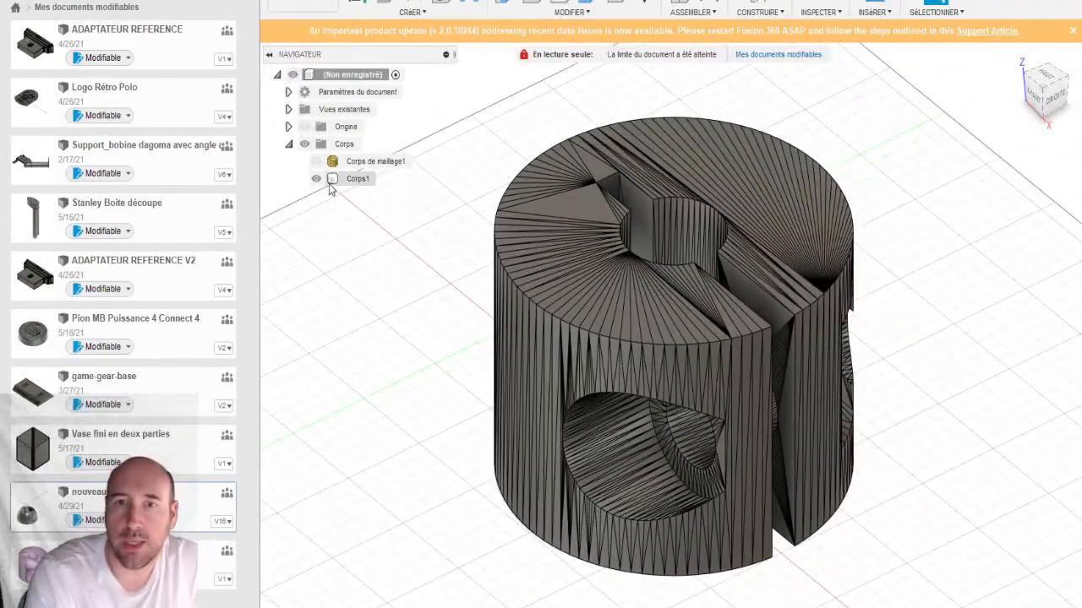
left_click(315, 178)
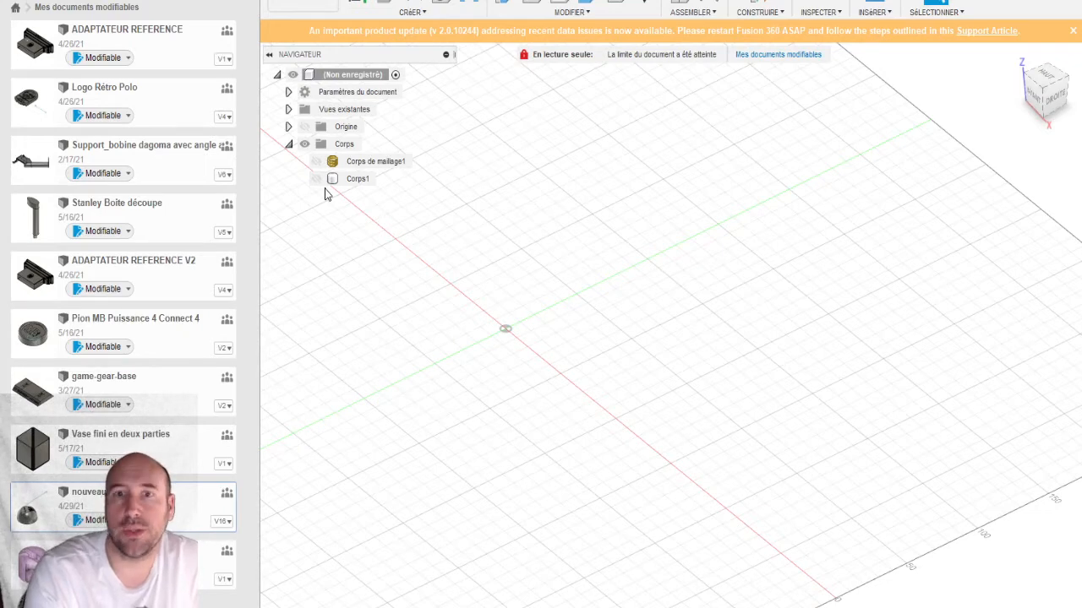
left_click(316, 161)
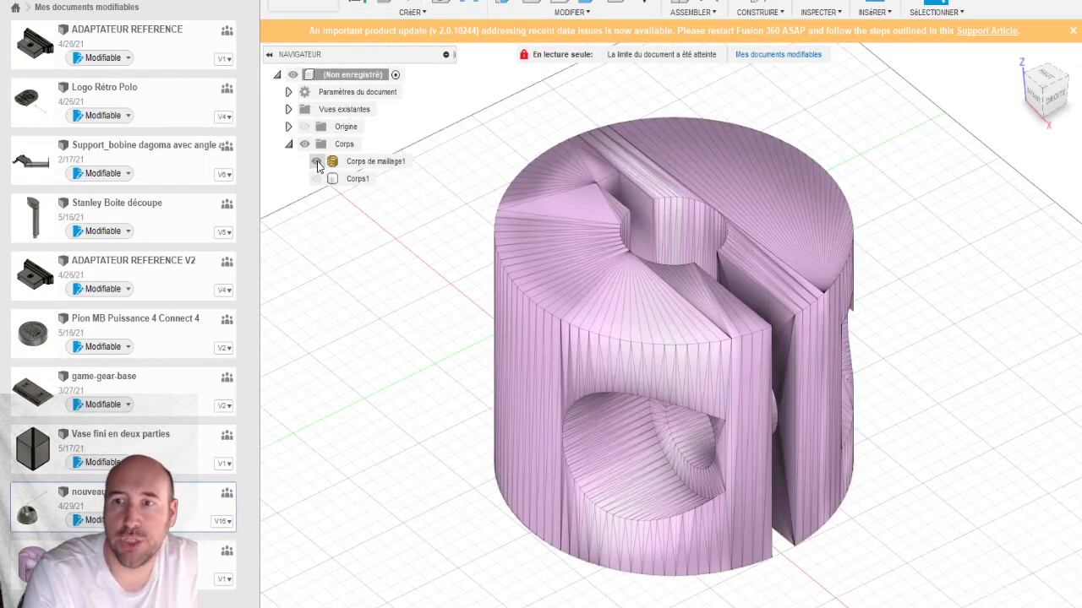
mouse_move(674, 346)
middle_mouse_down("shift")
mouse_move(684, 346)
mouse_move(673, 346)
middle_mouse_up("shift")
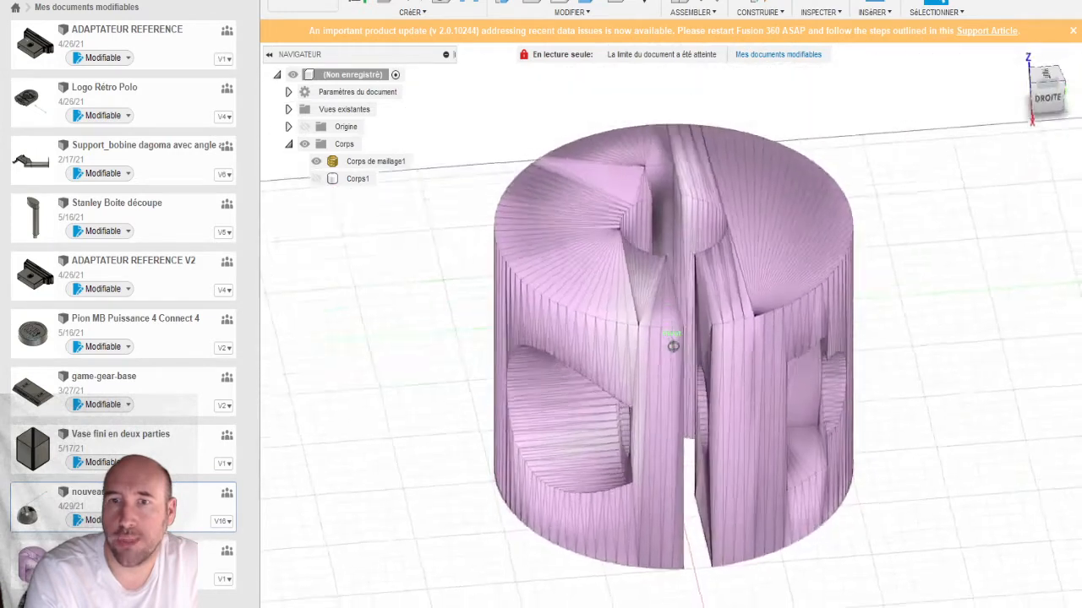
left_click(315, 162)
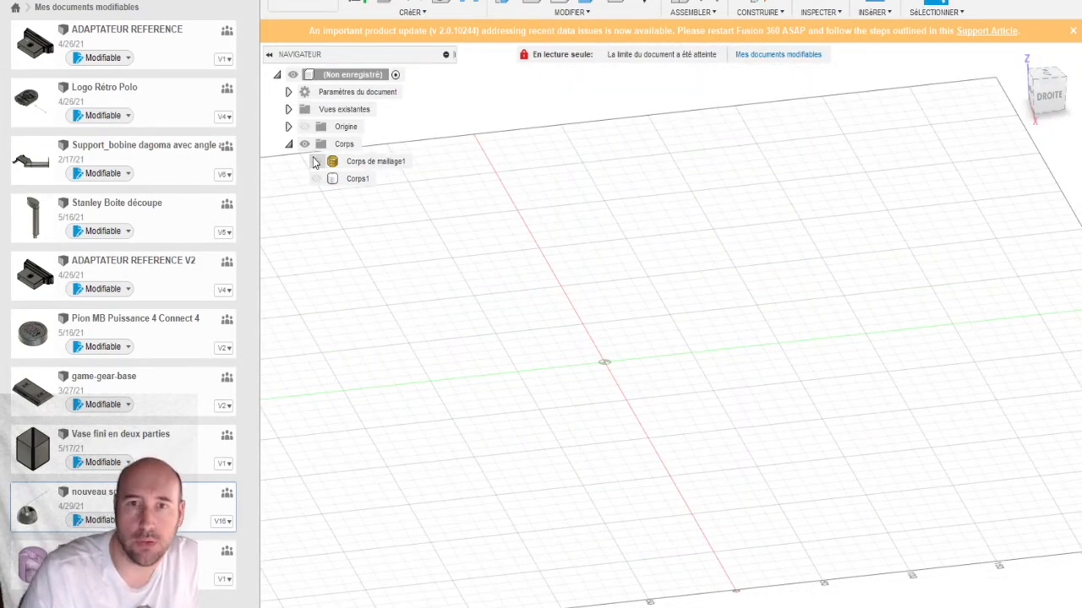
left_click(315, 179)
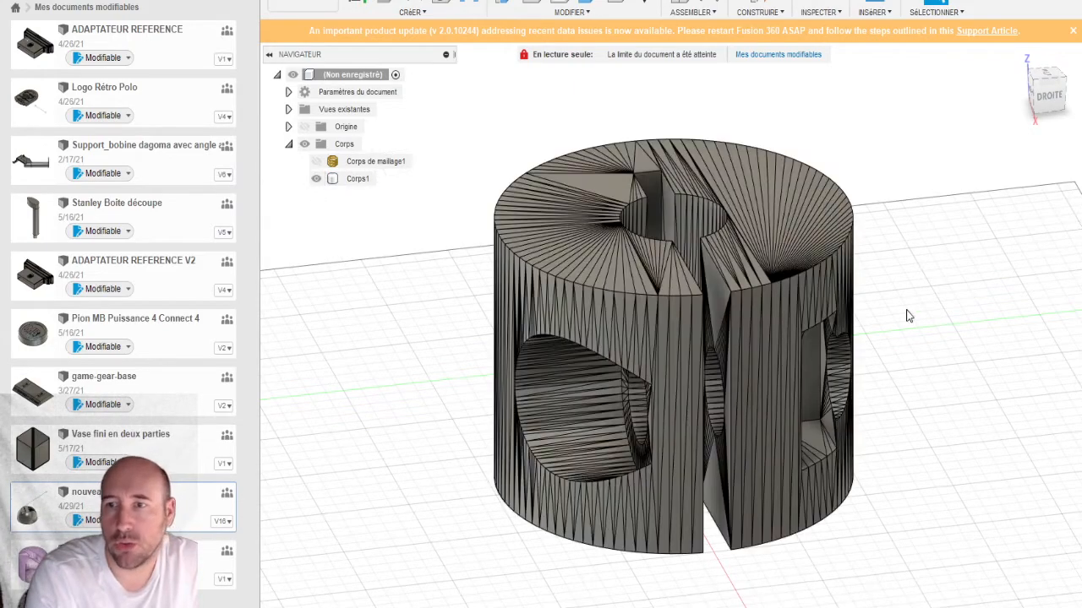
Step: Delete a triangular facet on the solid body's top surface to merge the coplanar facets into one flat face
left_click(658, 262)
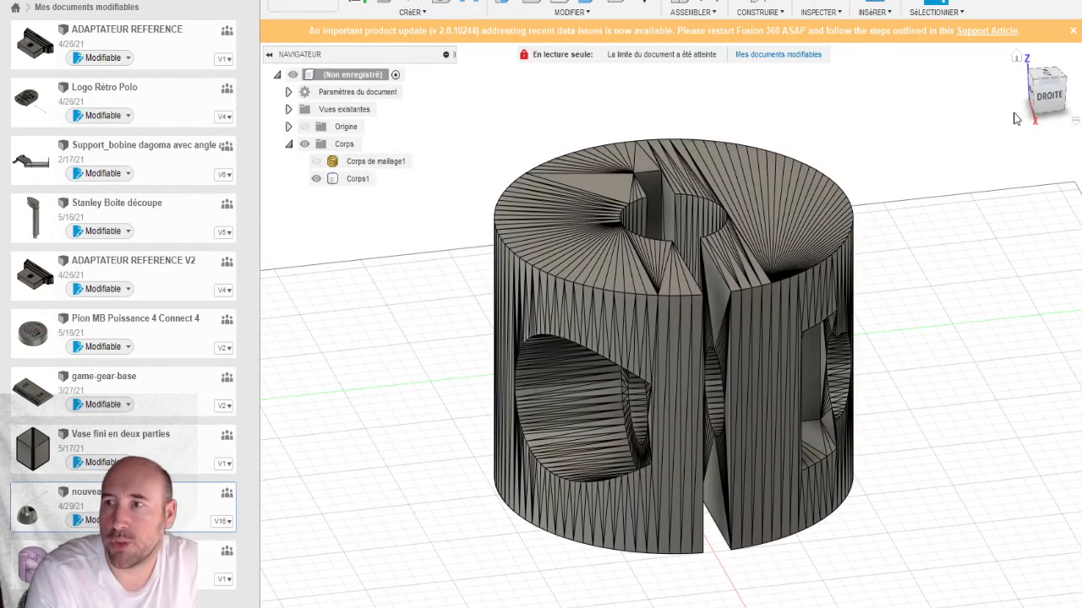
scroll(707, 235, "up", 5)
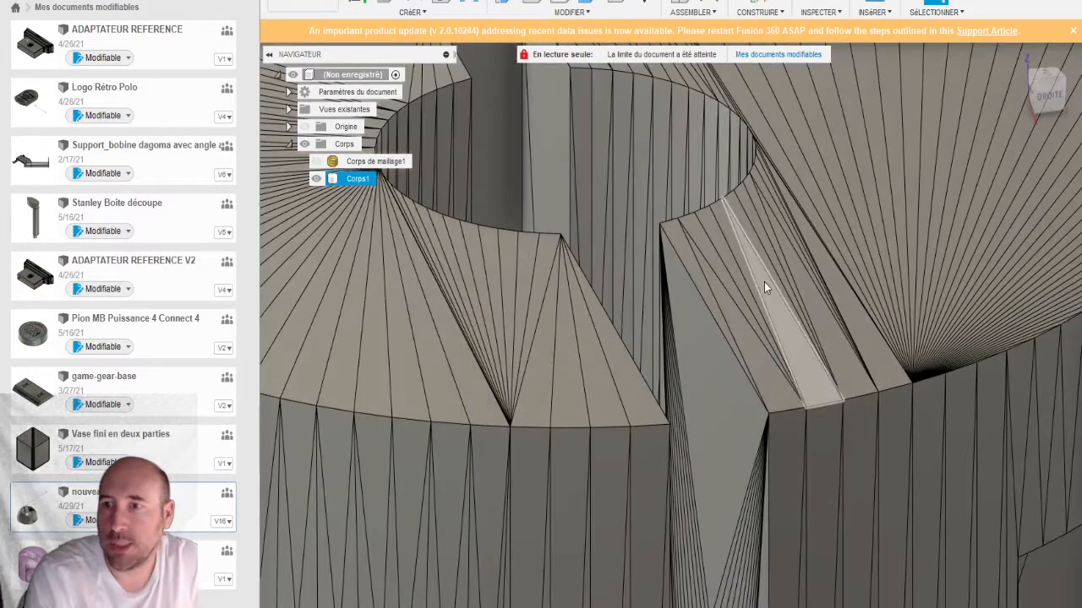
left_click(764, 285)
key("Delete")
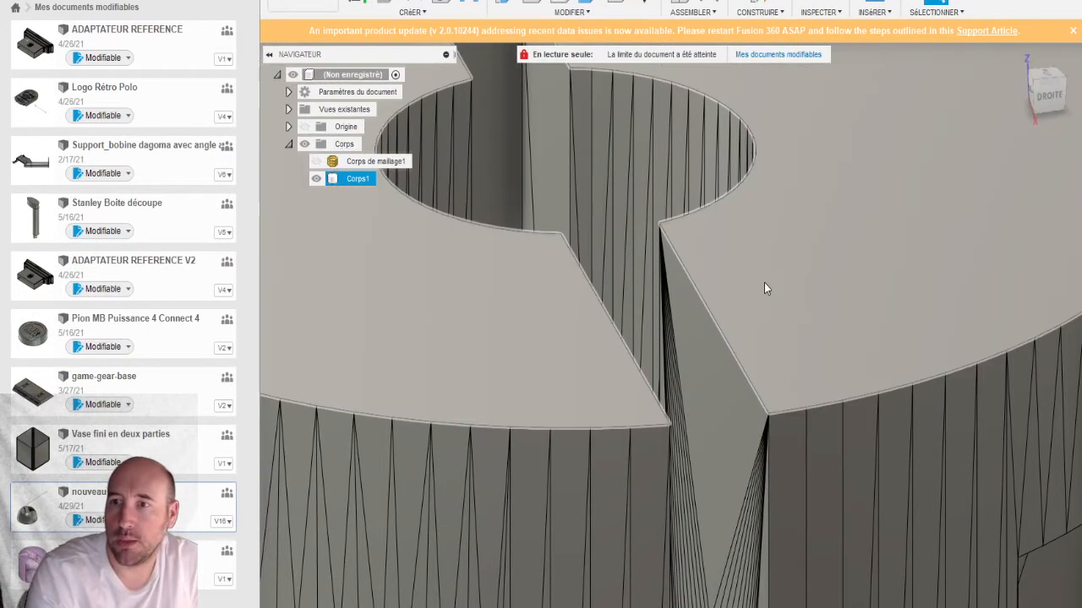
scroll(765, 279, "down", 5)
left_click(812, 221)
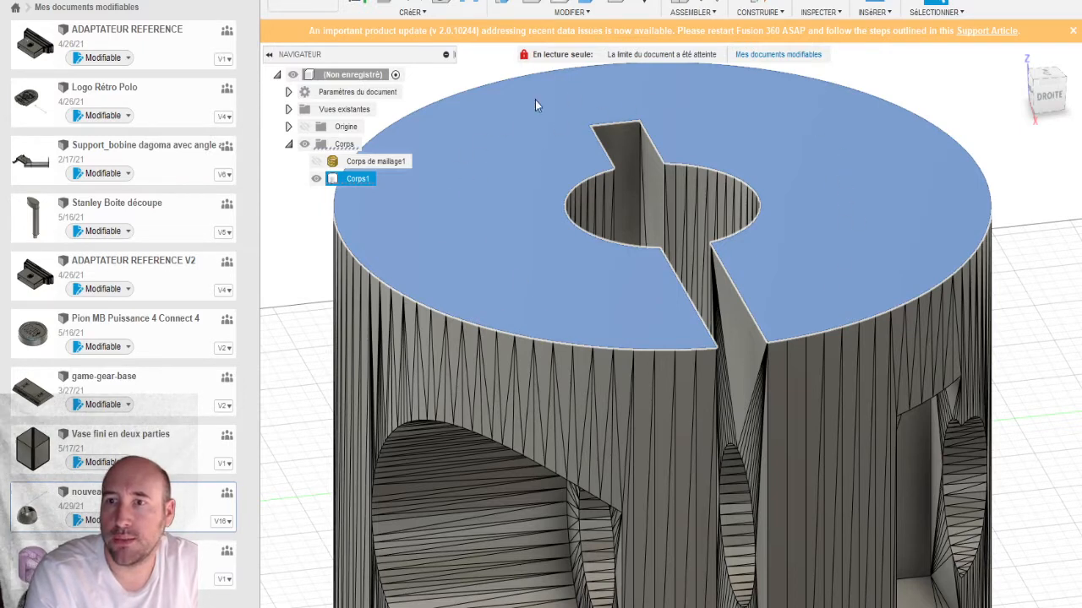
scroll(865, 259, "down", 2)
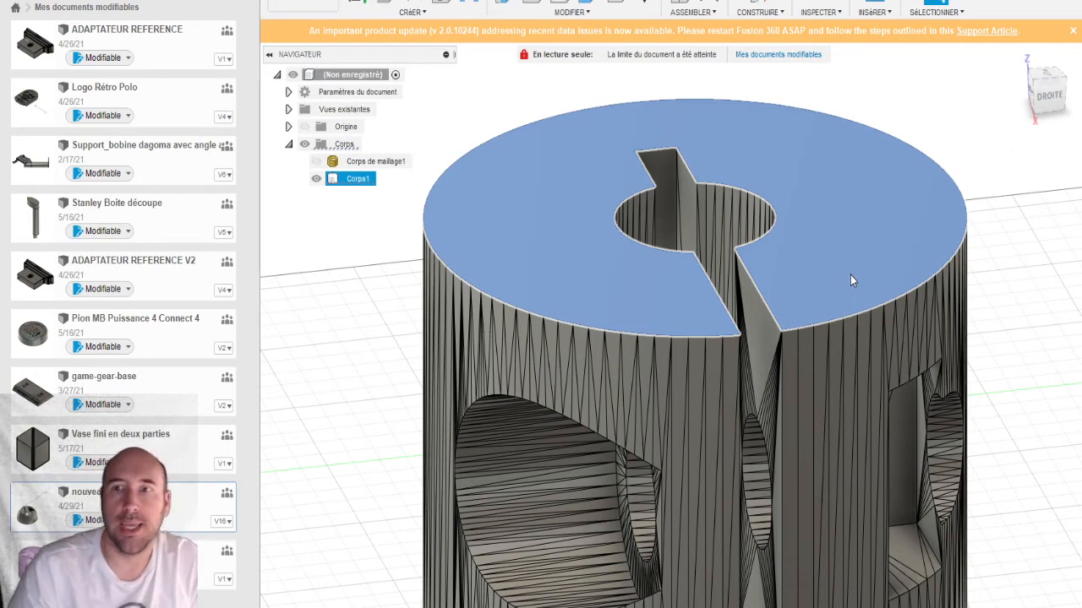
left_click(359, 164)
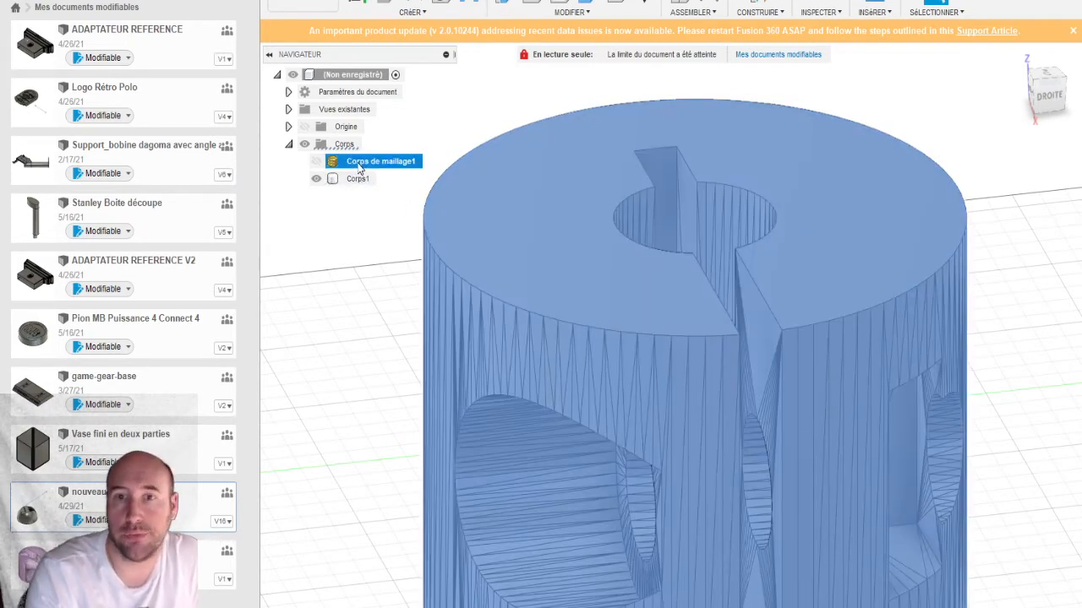
right_click(362, 168)
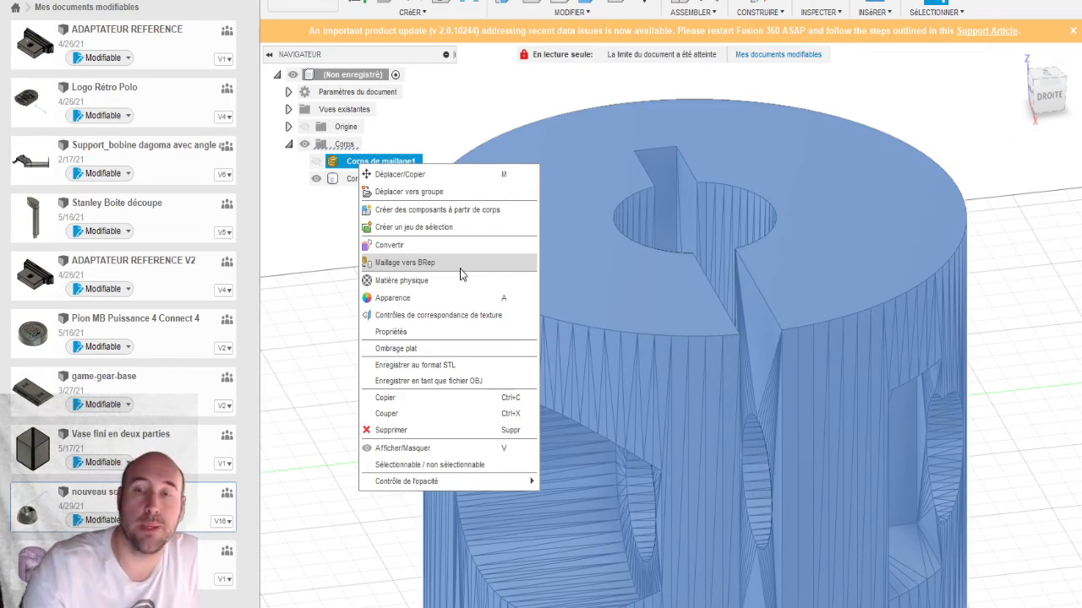
left_click(483, 98)
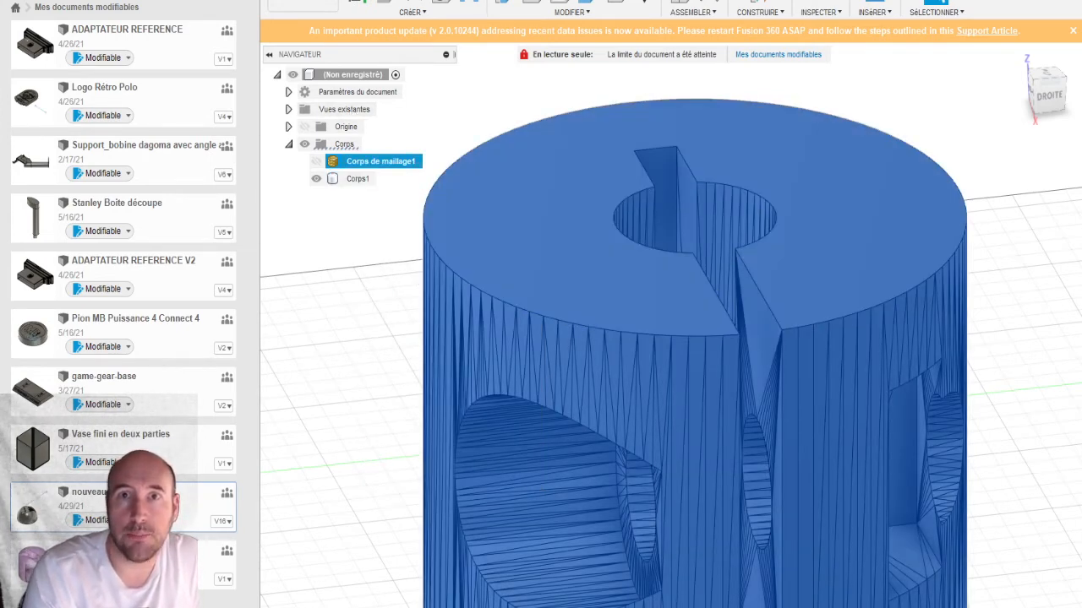
left_click(293, 1)
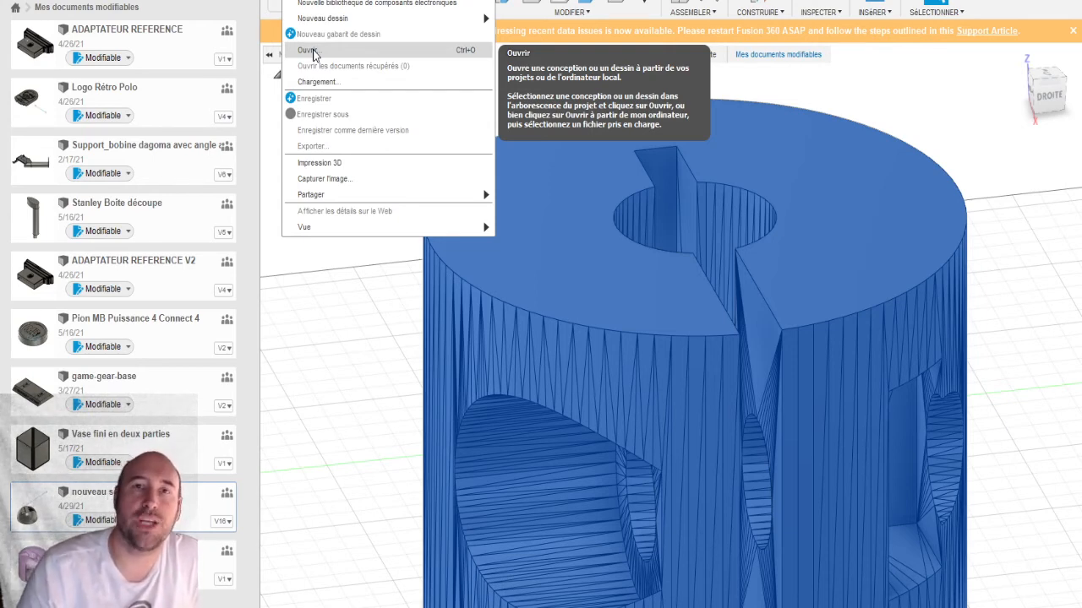
left_click(314, 320)
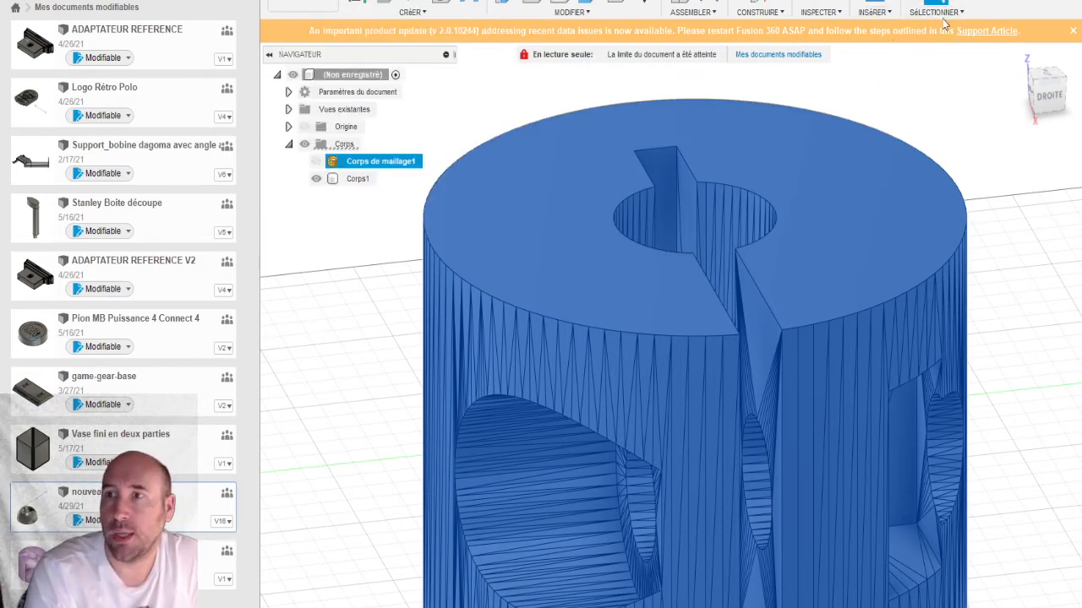
left_click(875, 12)
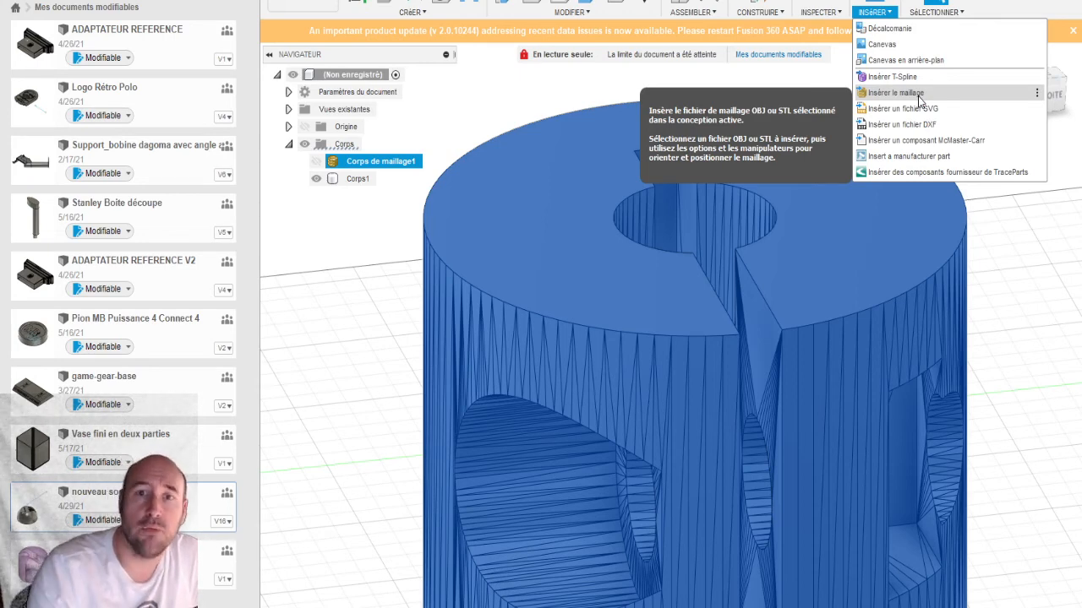
left_click(310, 178)
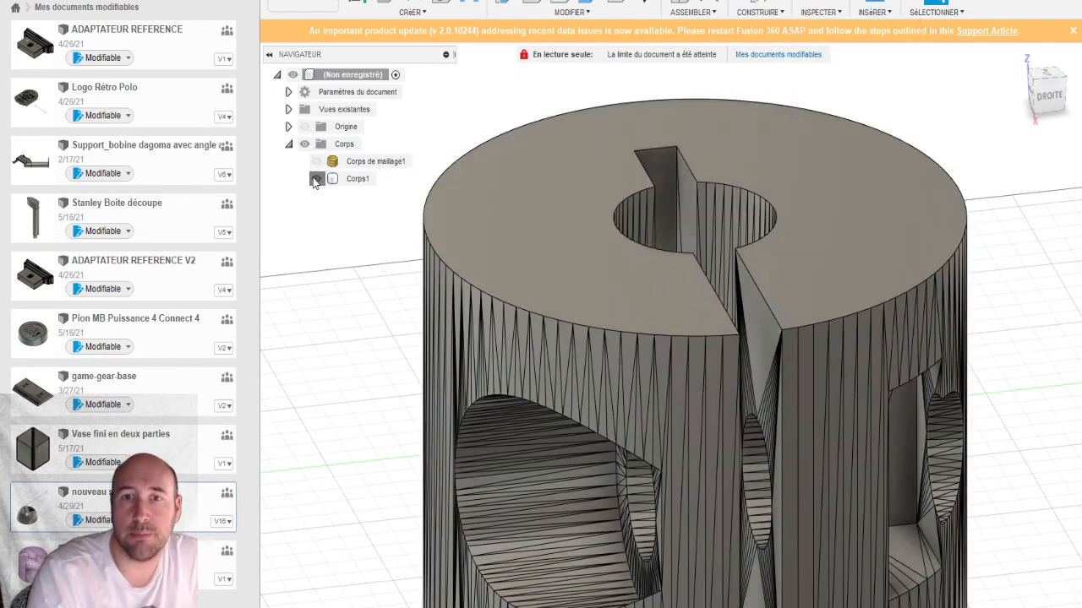
Step: Hide the solid body Corps1, show the mesh body Corps de maillage1 and select the mesh
left_click(315, 179)
left_click(315, 161)
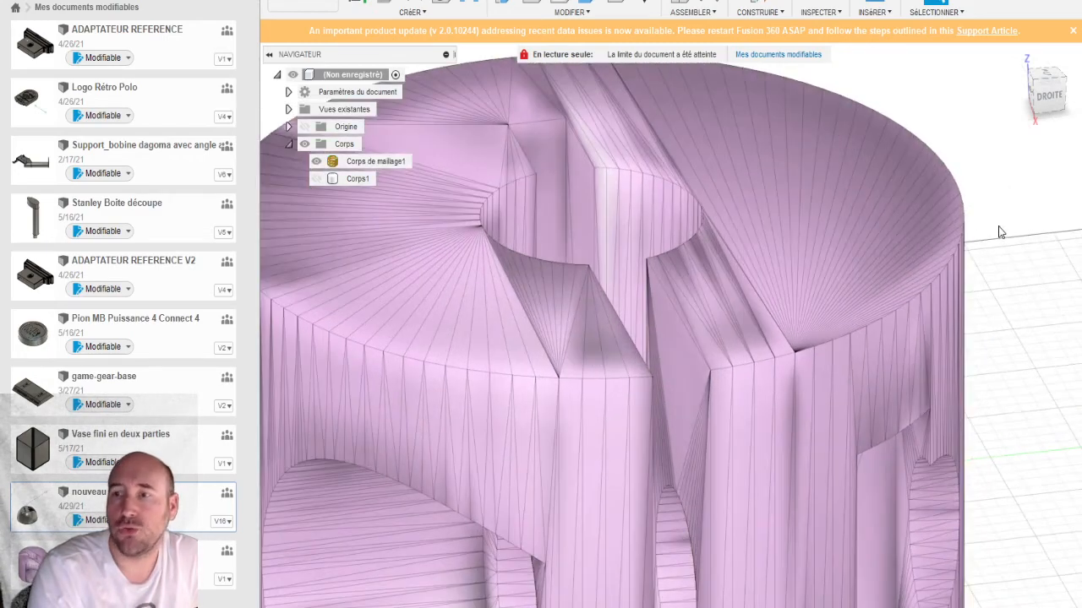
scroll(1002, 233, "down", 3)
left_click(846, 266)
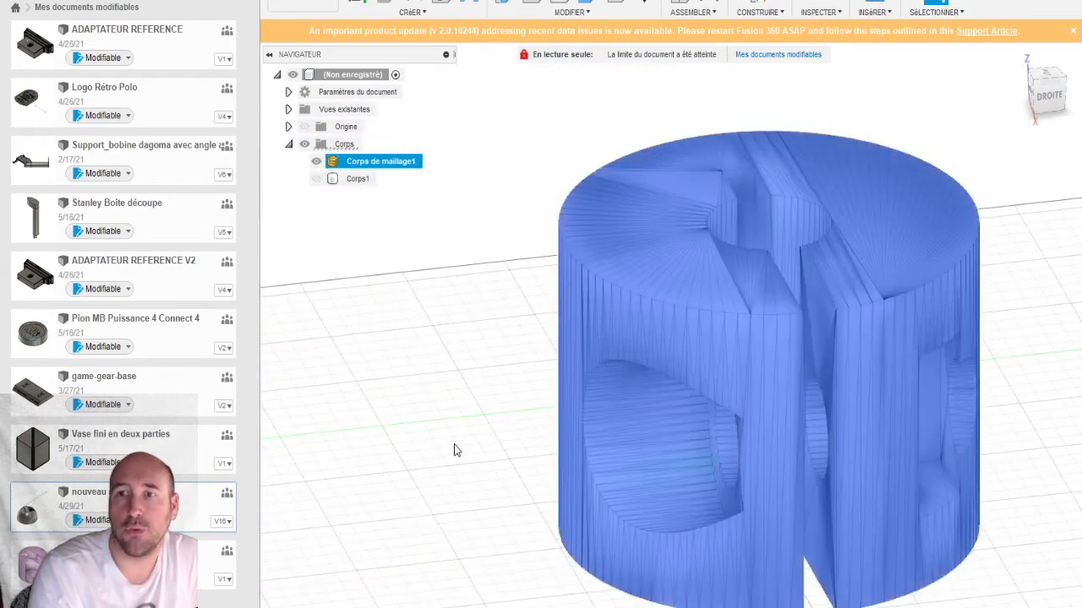
right_click(349, 164)
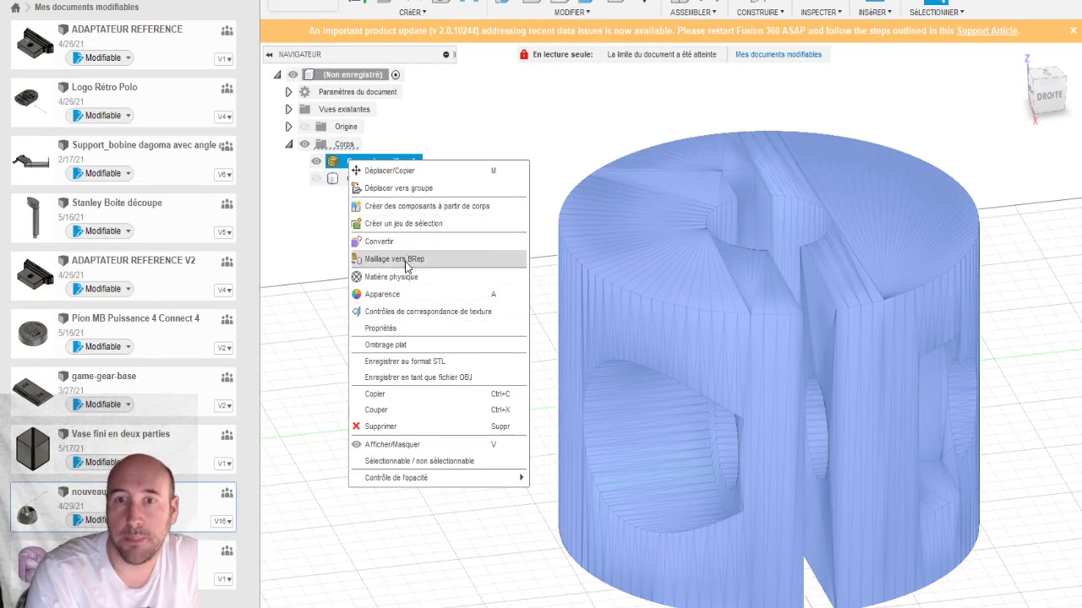
left_click(307, 265)
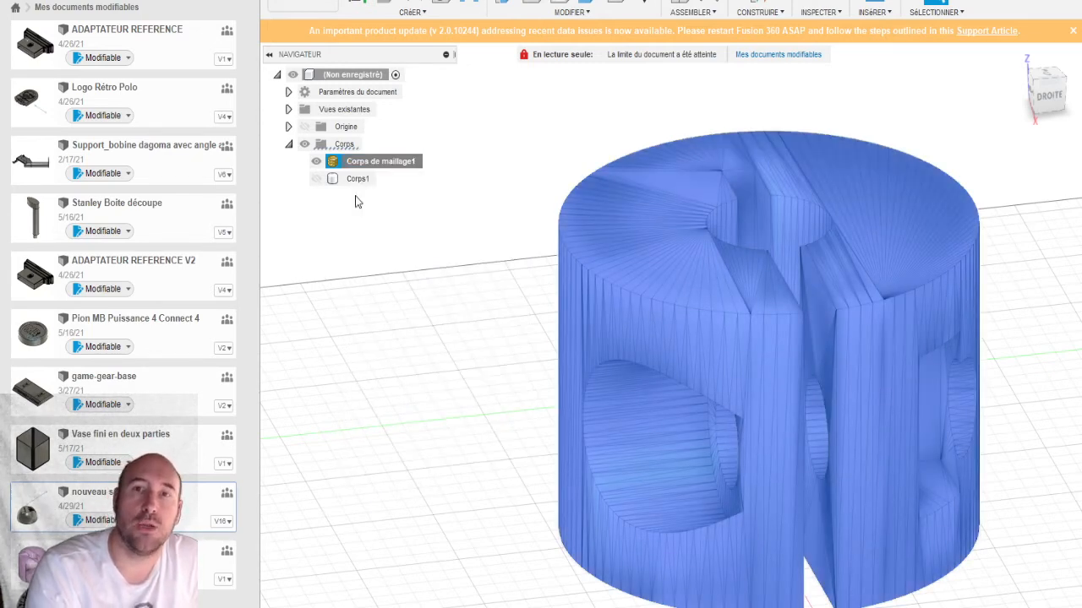
left_click(292, 1)
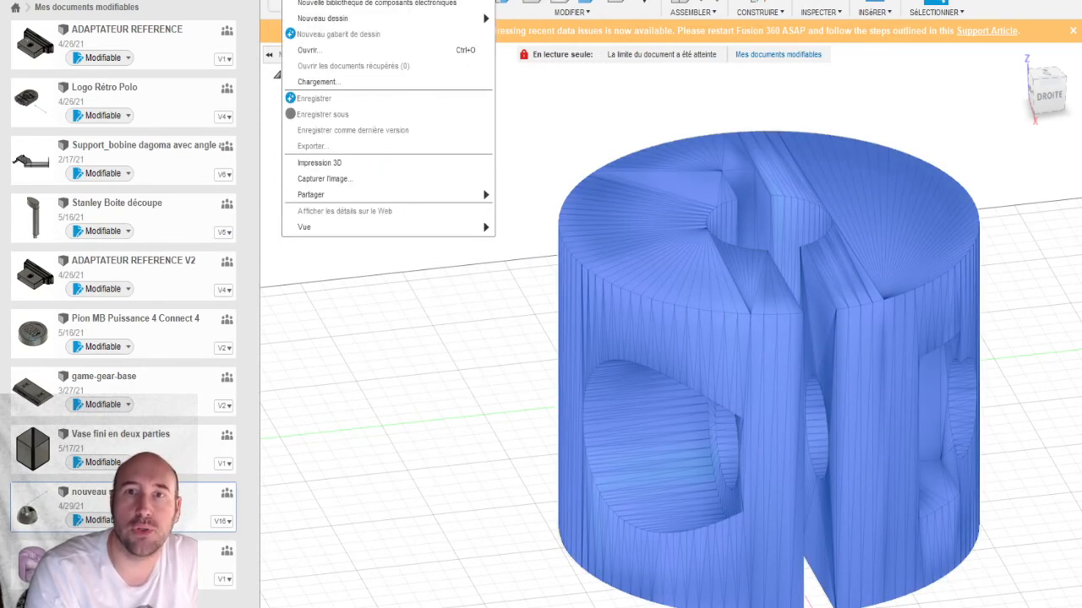